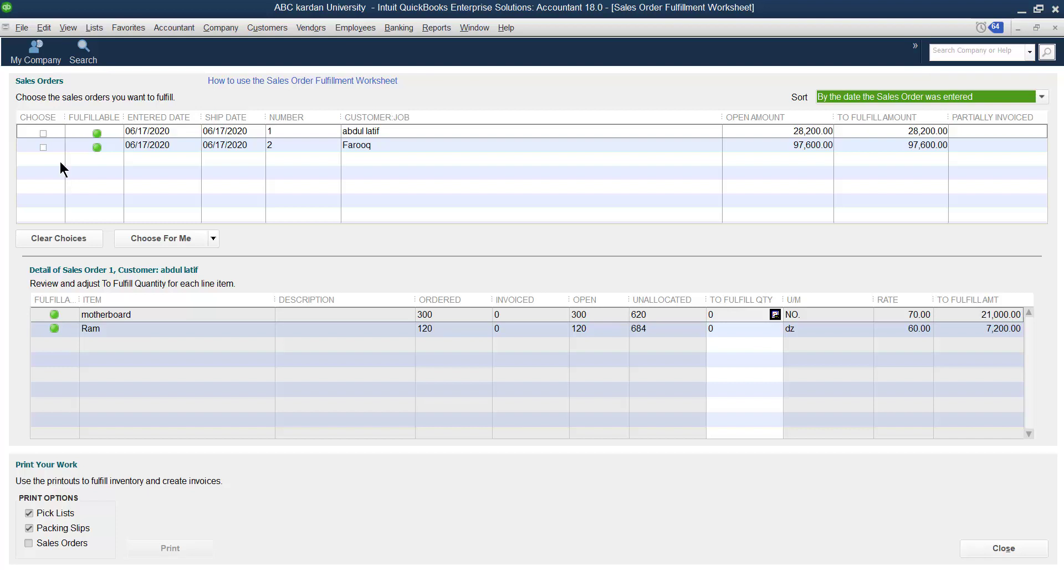
# Choose sales order 1 in the fulfillment worksheet, then switch the choice to sales order 2 to review their line items
pyautogui.click(43, 133)
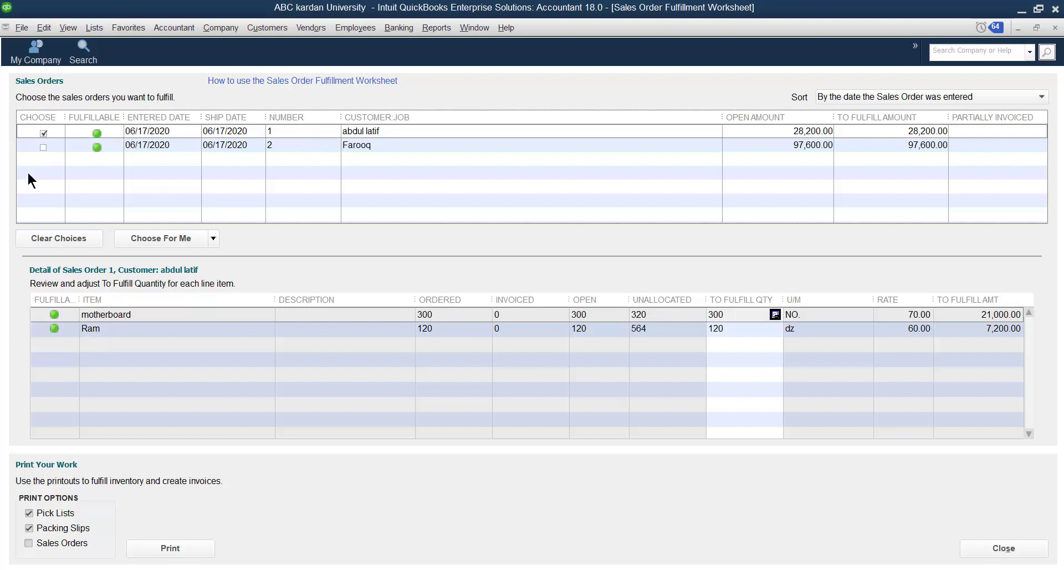
pyautogui.click(43, 133)
pyautogui.click(44, 147)
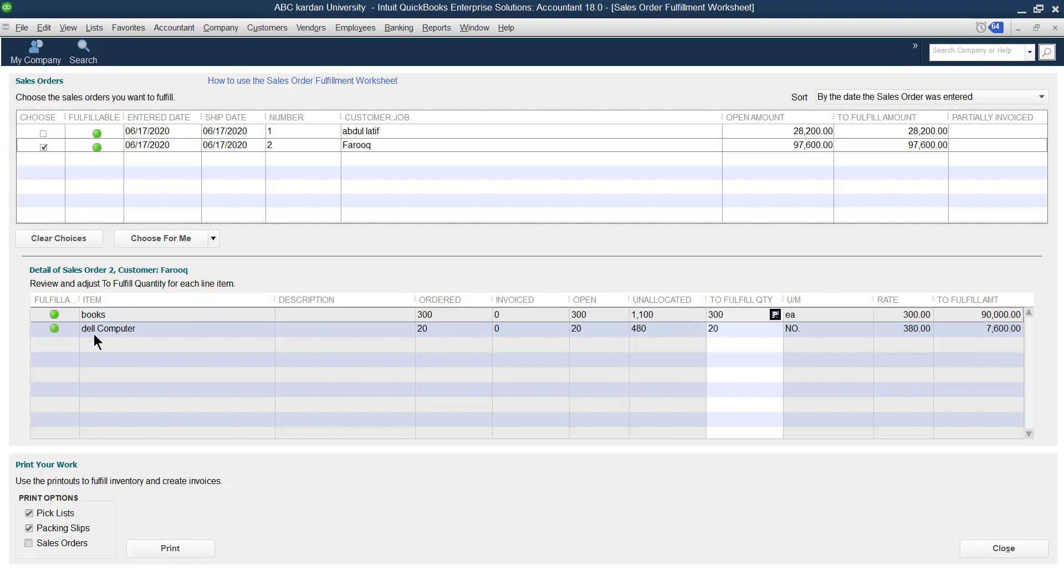
# Open sales order 2 to examine its details, then close the order and the fulfillment worksheet
pyautogui.doubleClick(46, 148)
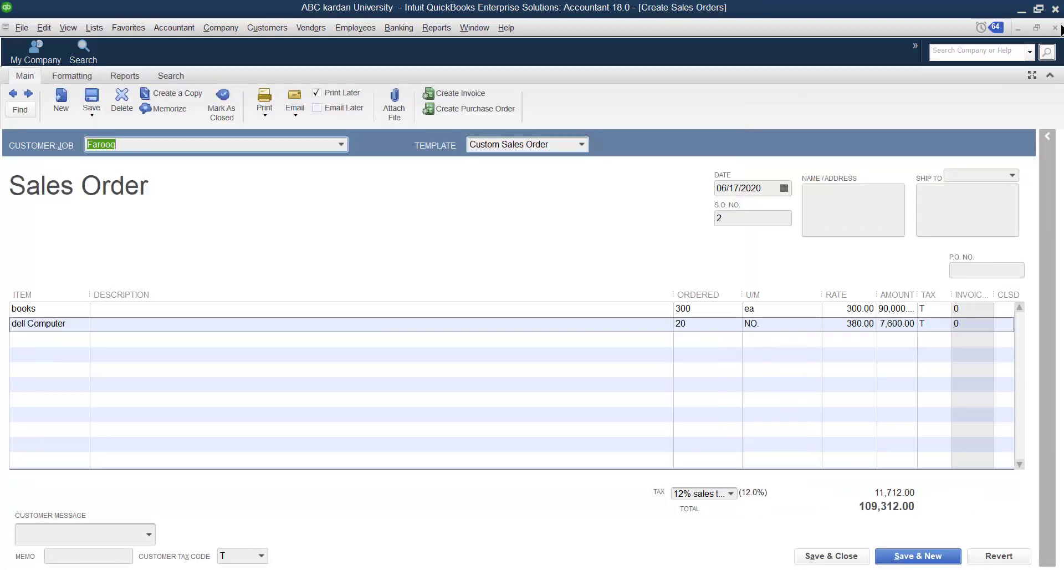
pyautogui.click(1055, 27)
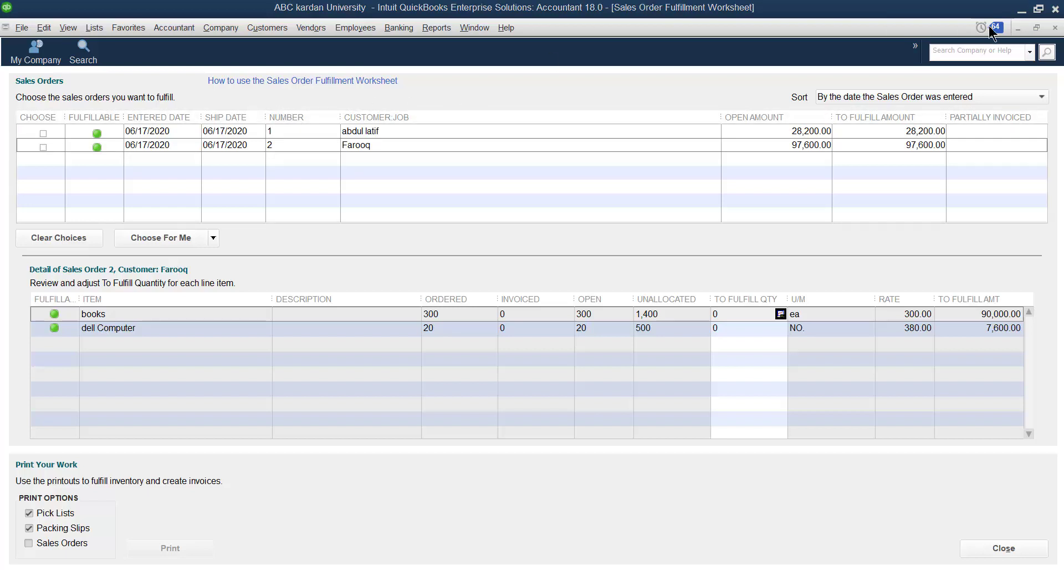
pyautogui.click(1054, 28)
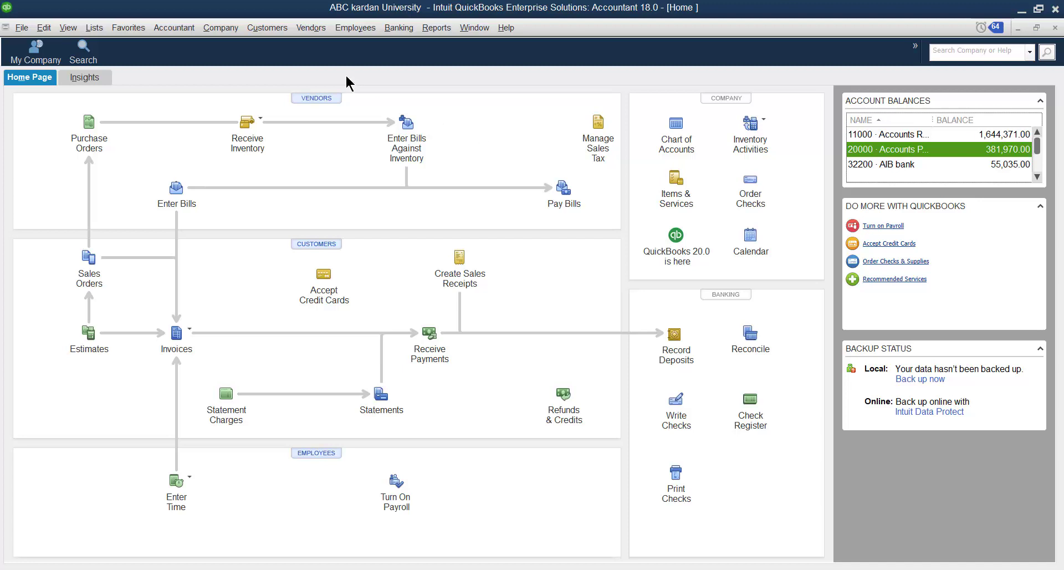
# Start a new sales order and begin adding a new customer named "bbb" from it
pyautogui.click(267, 28)
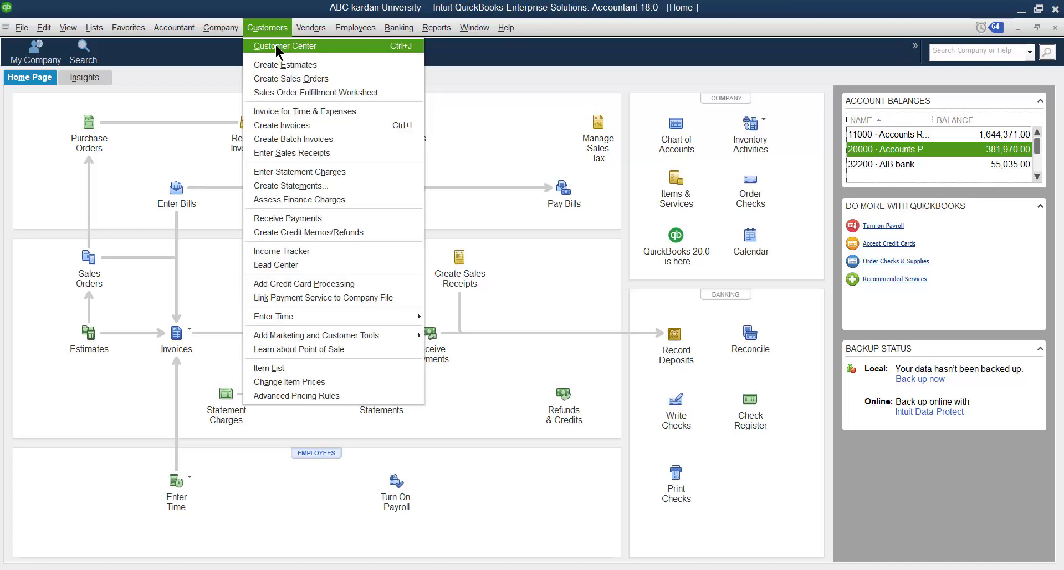
pyautogui.click(288, 78)
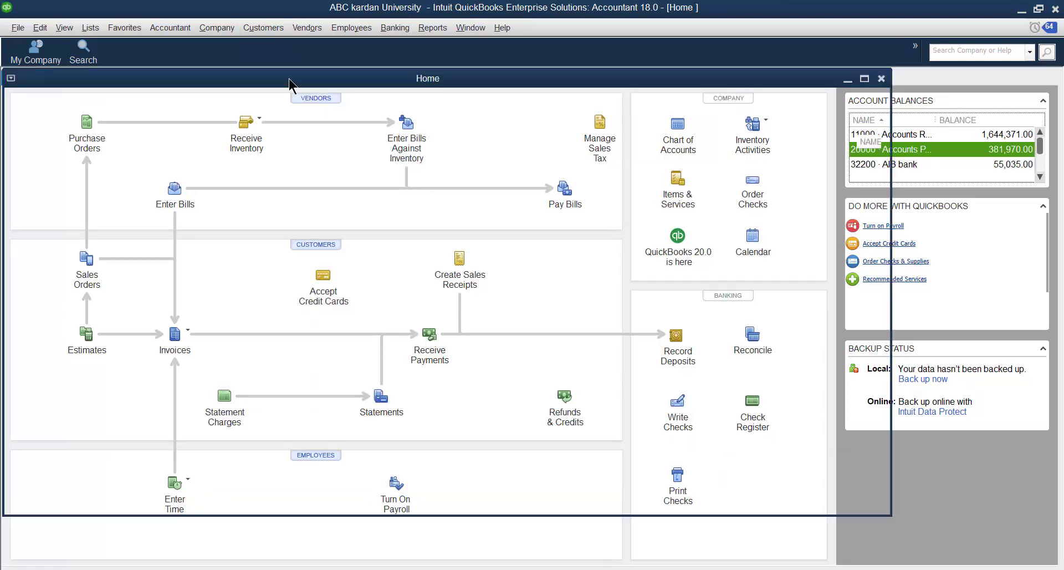
pyautogui.click(341, 144)
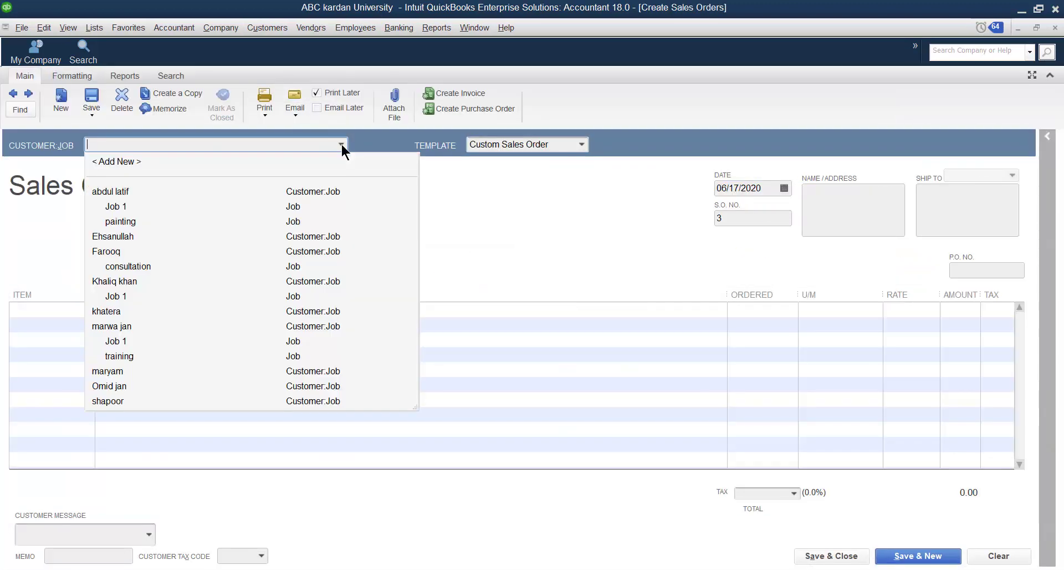
pyautogui.click(126, 160)
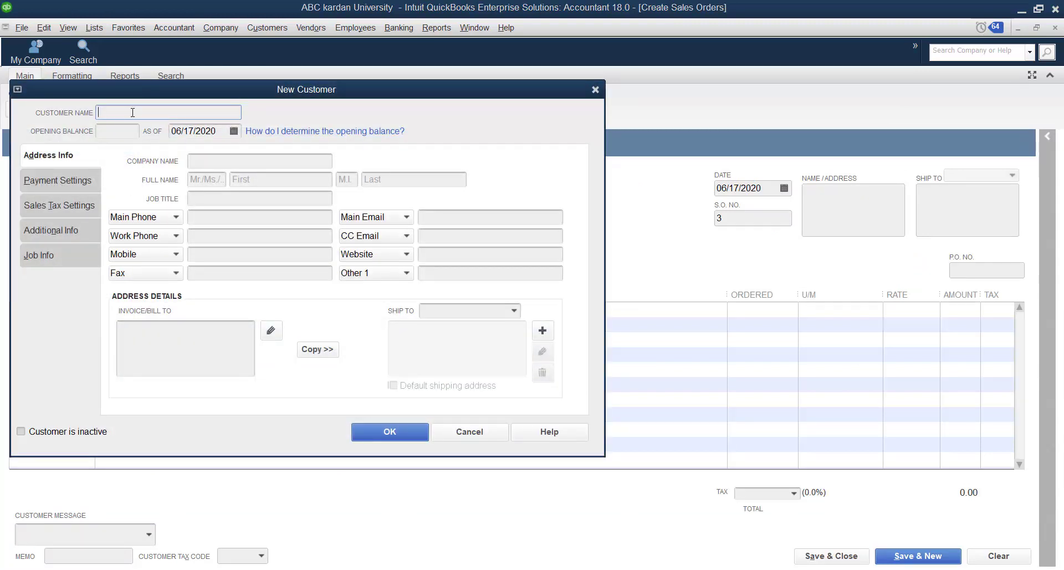
pyautogui.write('bbb')
# Add a new Fixed % price level named "10% higher" in the new customer's payment settings
pyautogui.click(51, 185)
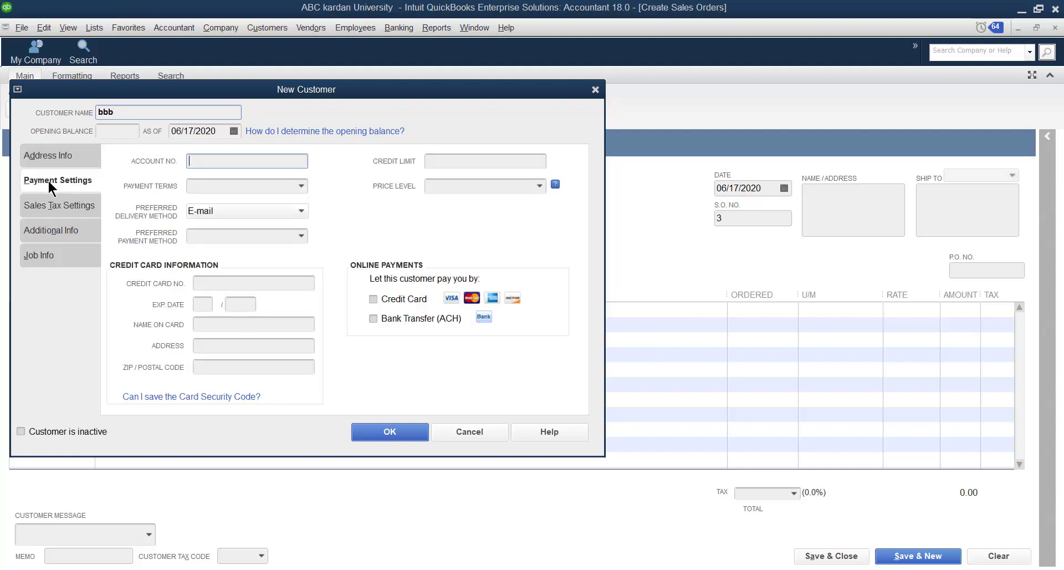
pyautogui.click(537, 185)
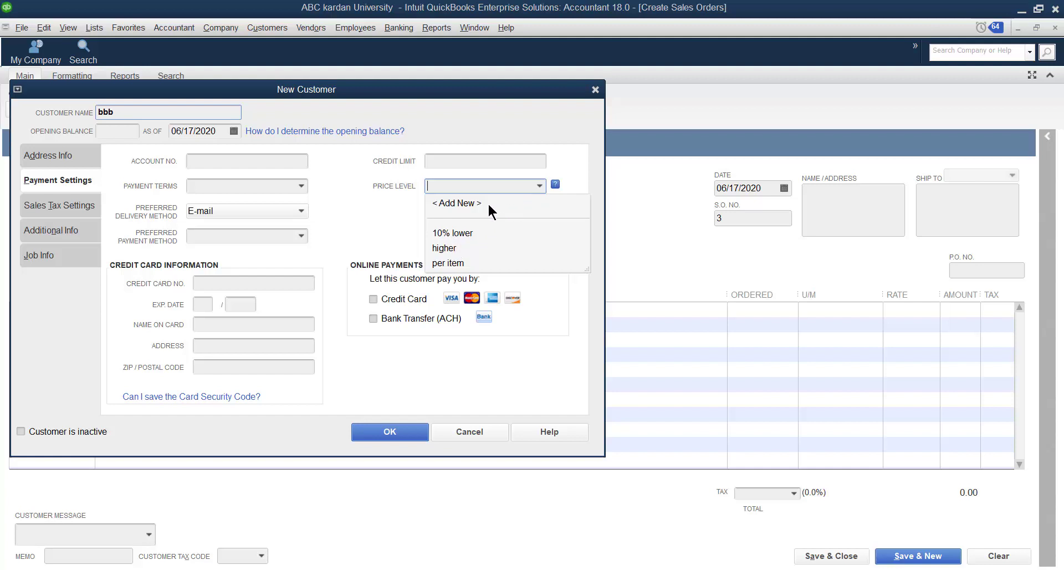
pyautogui.click(474, 201)
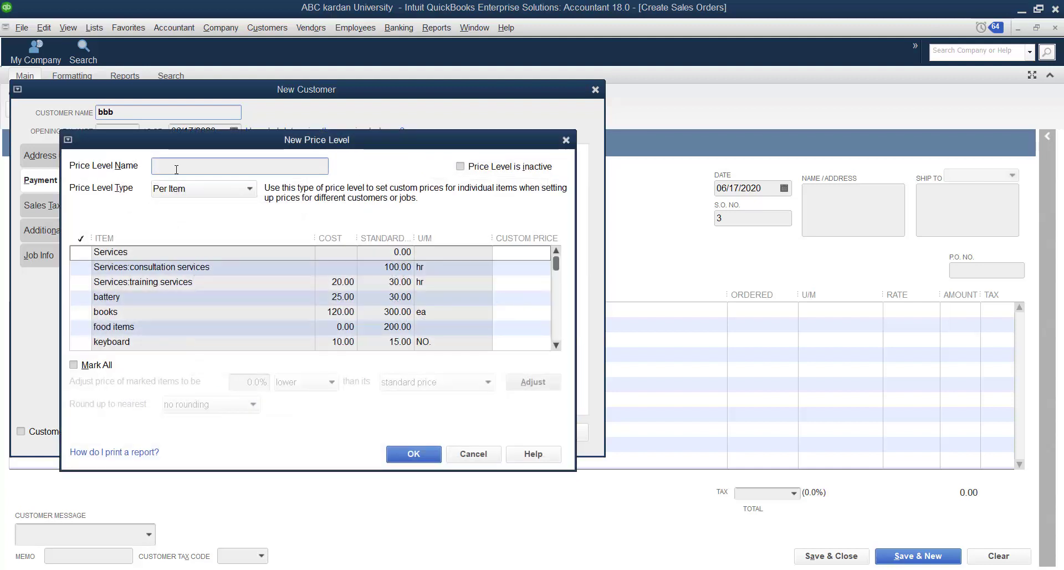
pyautogui.click(244, 193)
pyautogui.click(207, 204)
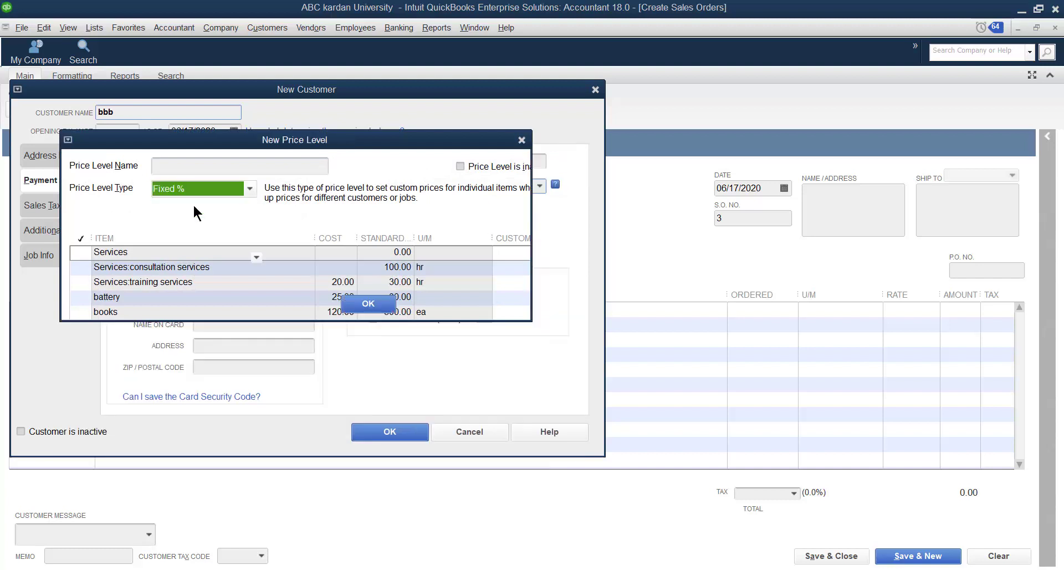
pyautogui.write('10')
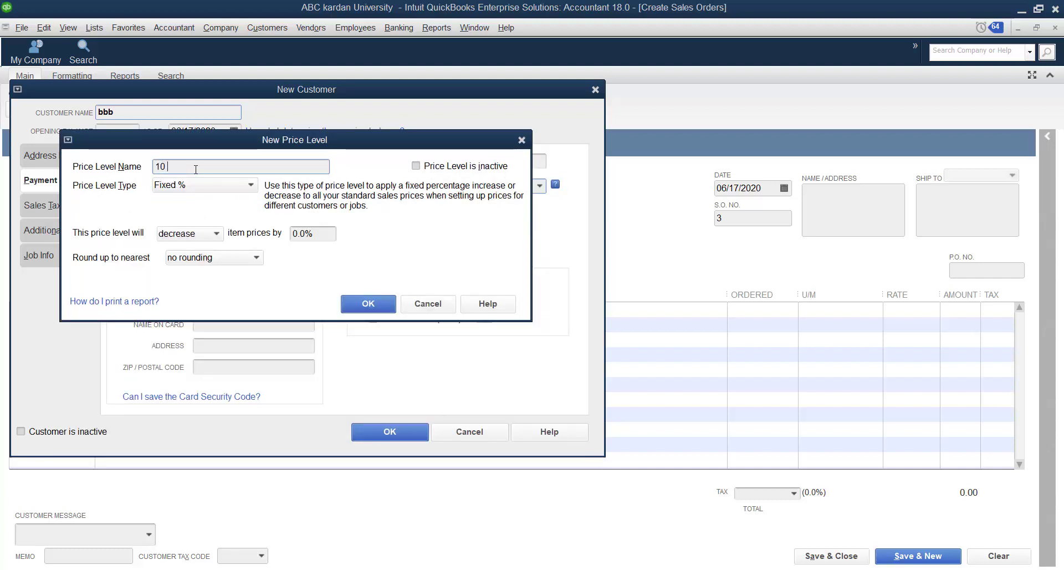
pyautogui.write(' higher')
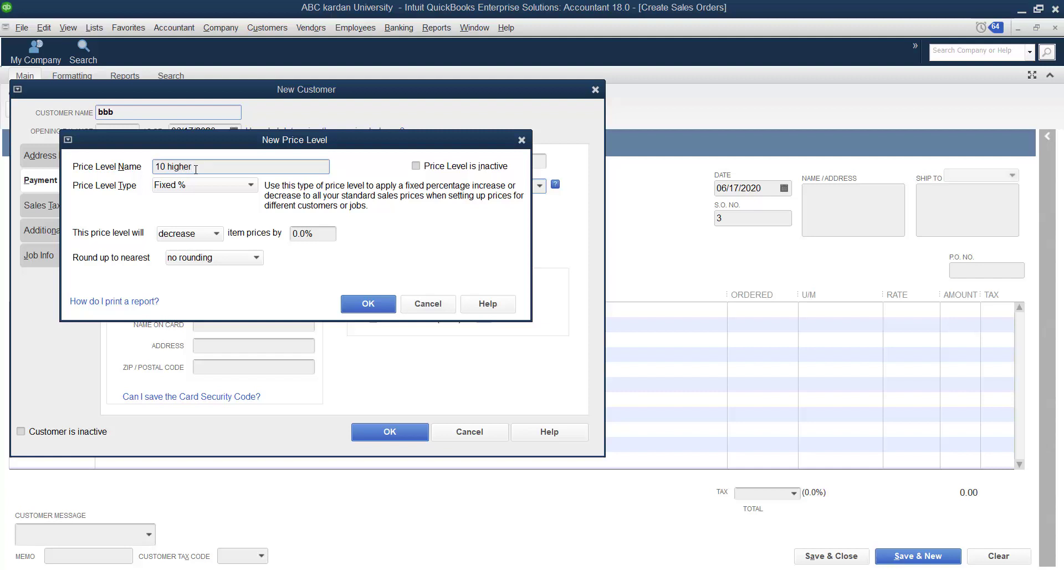
pyautogui.press('Left')
pyautogui.press('Left')
pyautogui.press('Left')
pyautogui.press('Left')
pyautogui.write('%')
# Make the price level increase item prices by 10.0% and save it
pyautogui.click(209, 233)
pyautogui.click(213, 263)
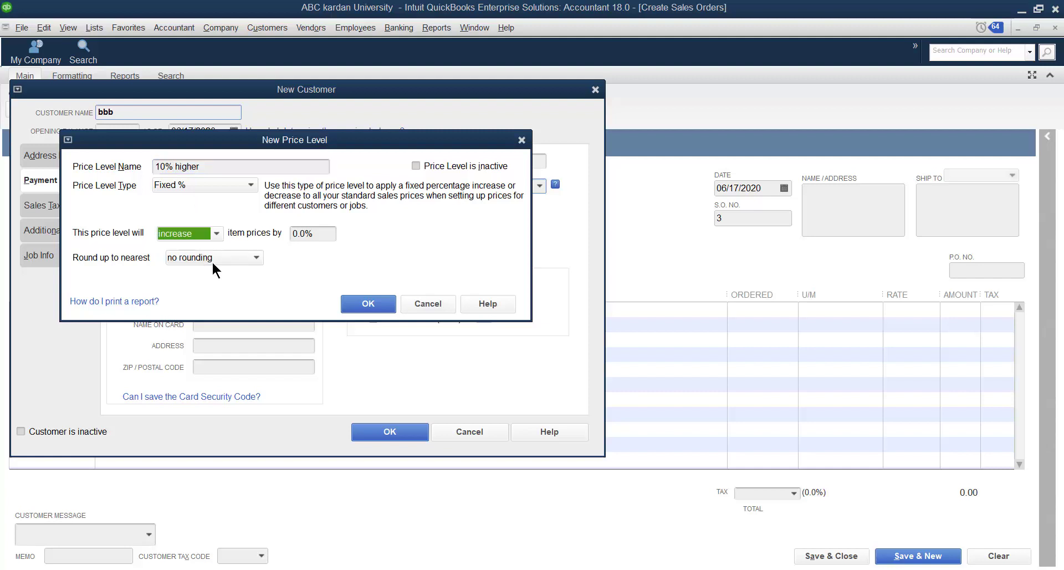
pyautogui.click(293, 233)
pyautogui.write('1')
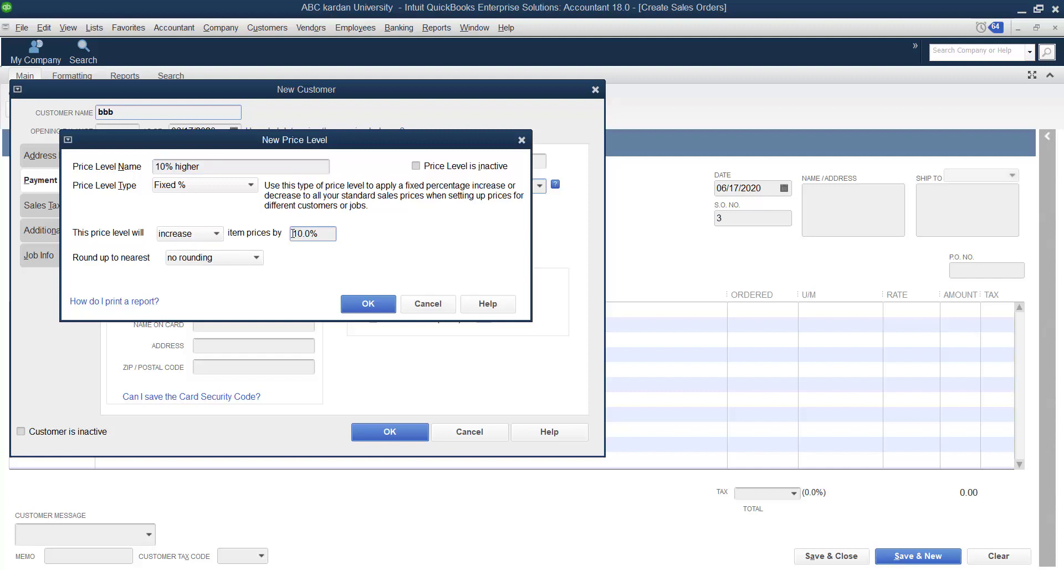
pyautogui.click(366, 304)
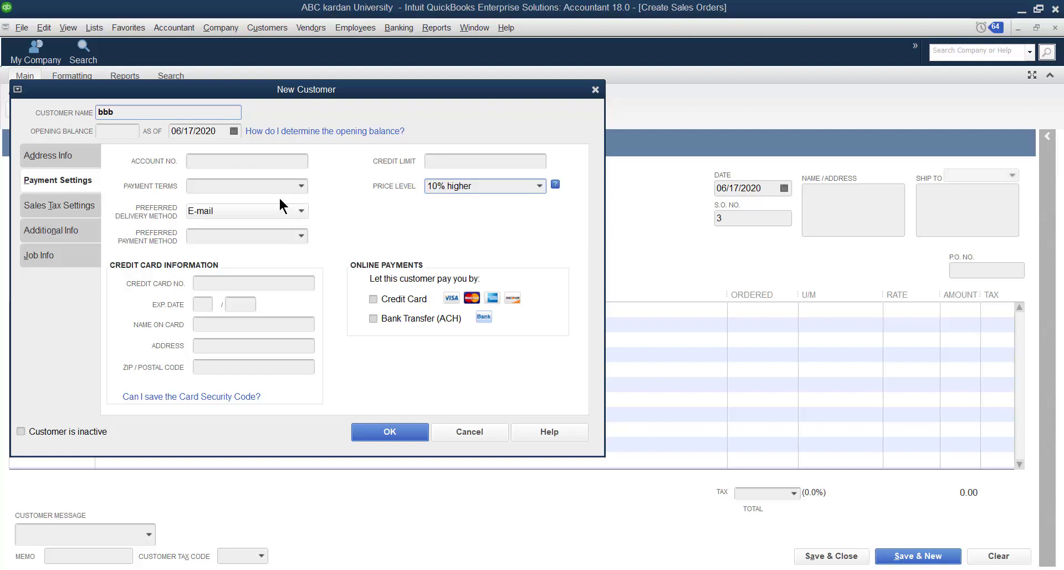
# Assign the payment terms "5% 15 net 60" to the customer and save the customer record
pyautogui.click(301, 187)
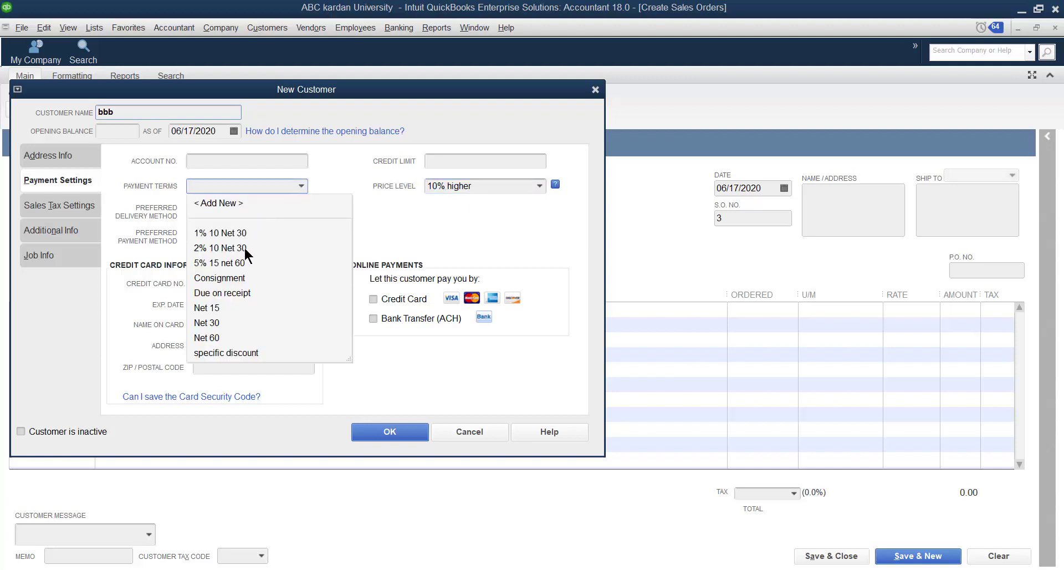
pyautogui.click(240, 263)
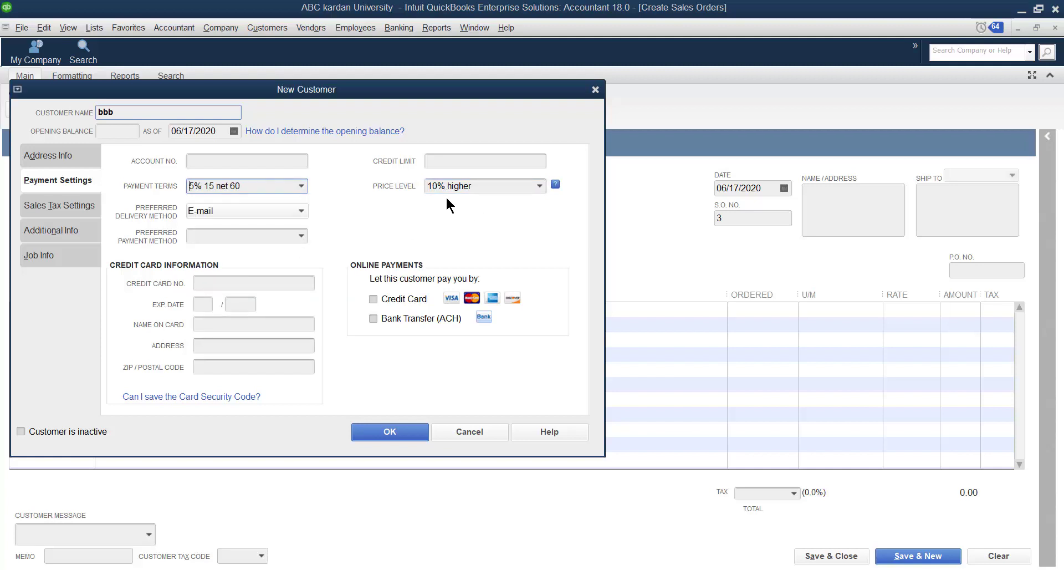
pyautogui.click(388, 432)
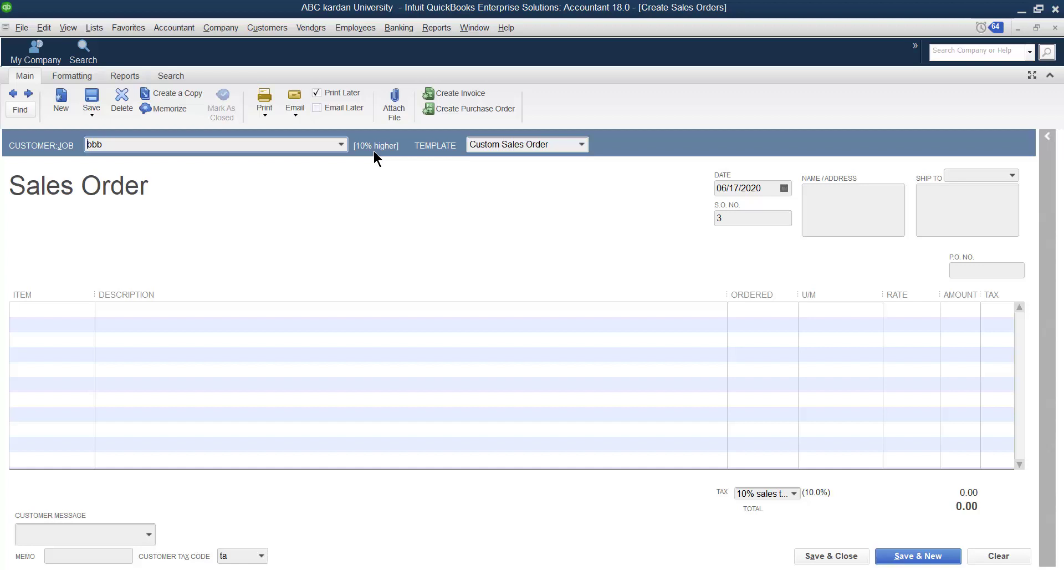
# Add the books item with an ordered quantity of 10, then save the sales order and start a new one
pyautogui.click(83, 309)
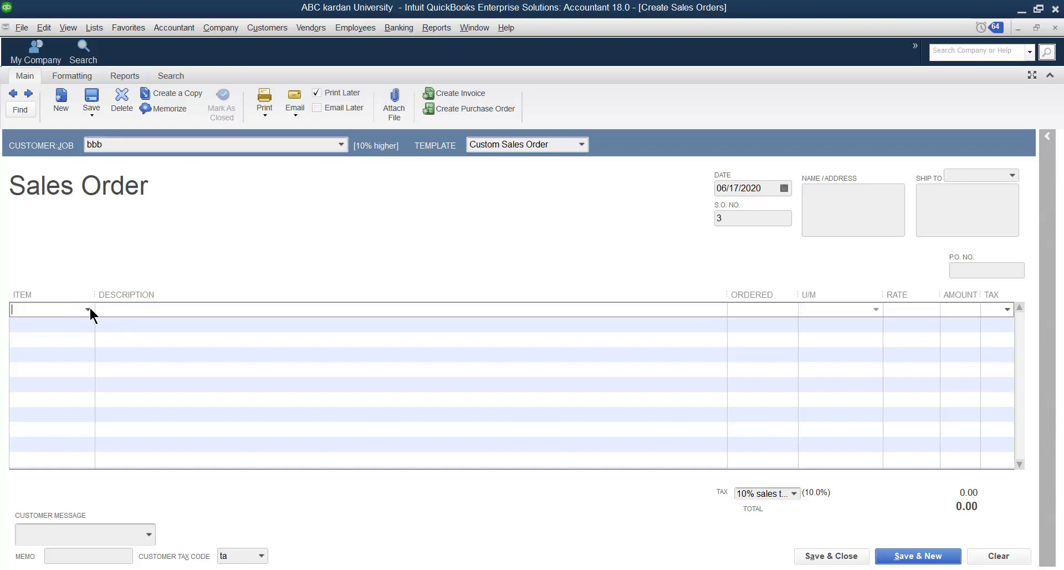
pyautogui.click(88, 308)
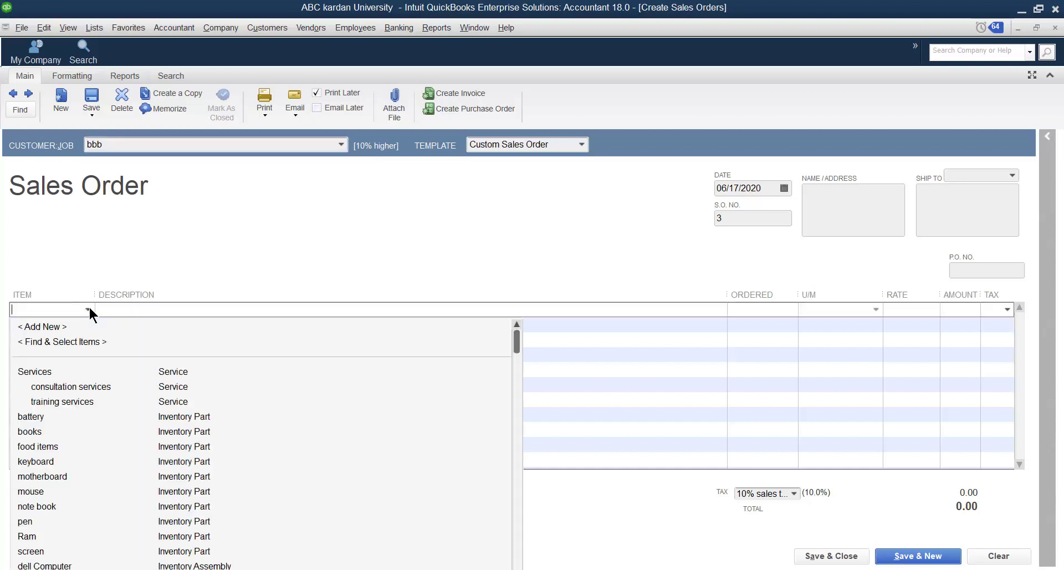
pyautogui.click(38, 431)
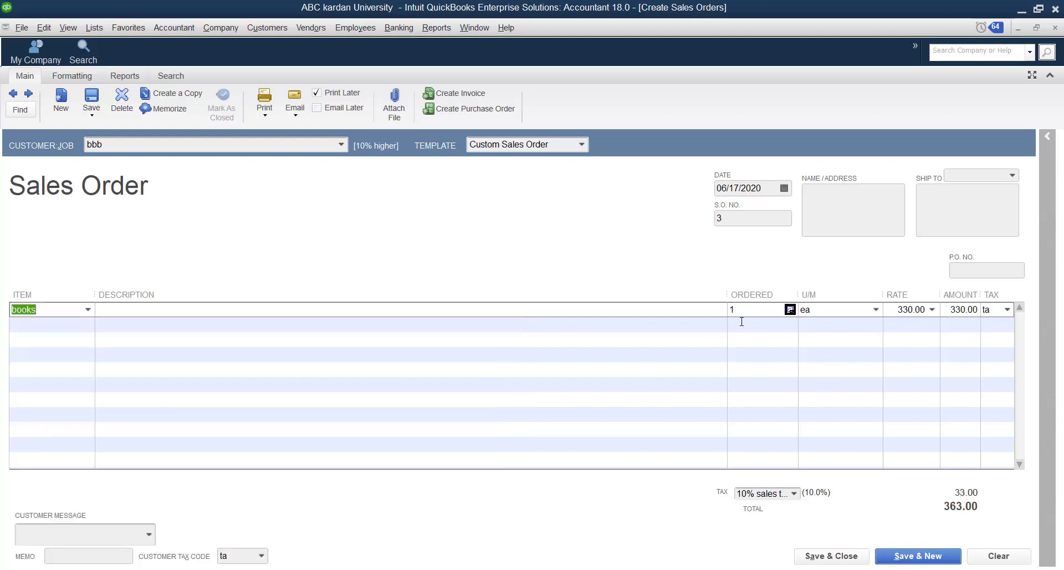
pyautogui.click(705, 315)
pyautogui.write('10')
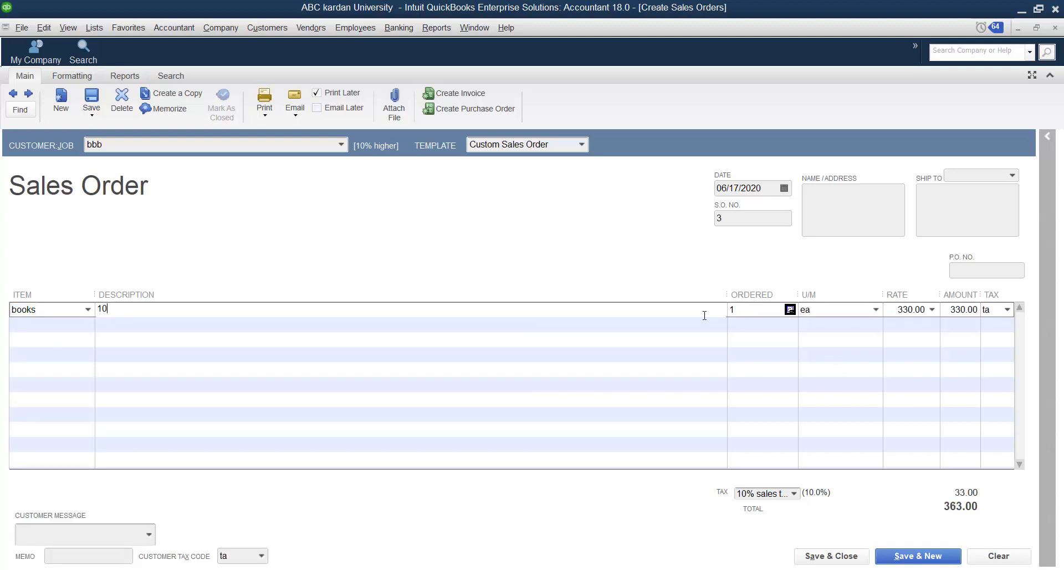
pyautogui.press('BackSpace')
pyautogui.press('BackSpace')
pyautogui.click(753, 308)
pyautogui.write('1')
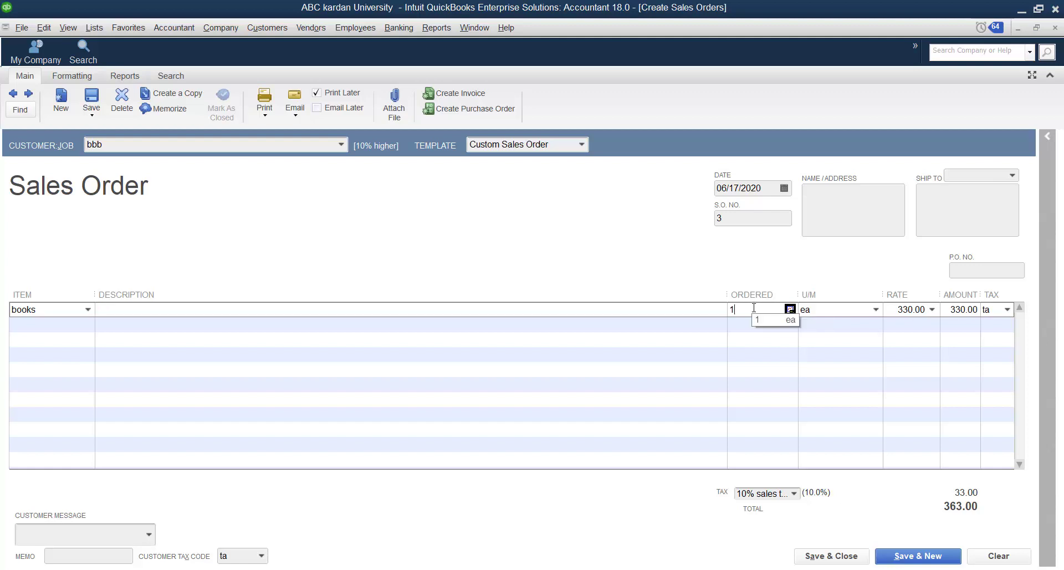
pyautogui.write('0')
pyautogui.click(839, 323)
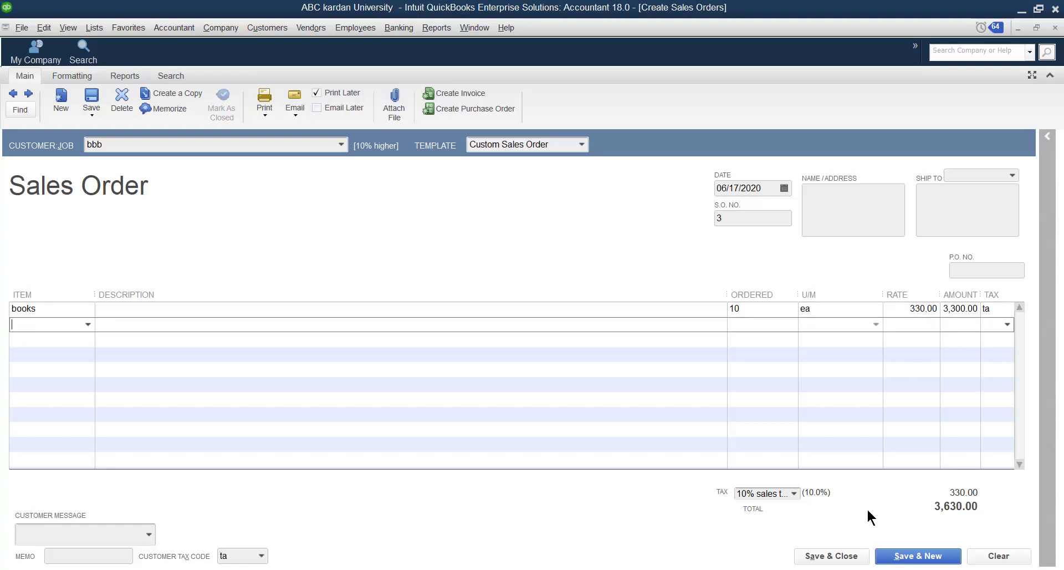
pyautogui.click(894, 554)
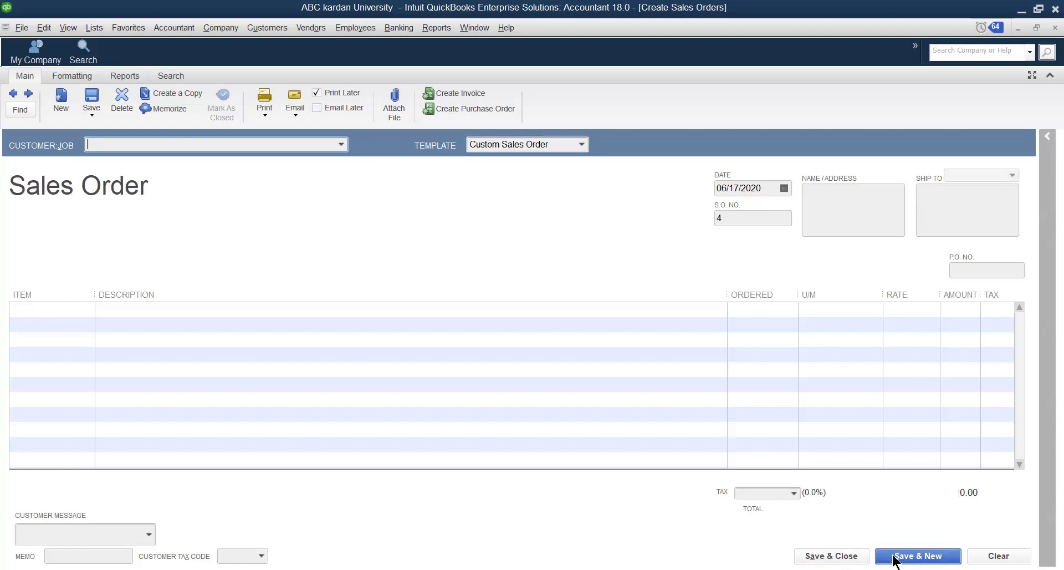
# Fill in the new sales order for the first listed customer with 10 books
pyautogui.click(341, 144)
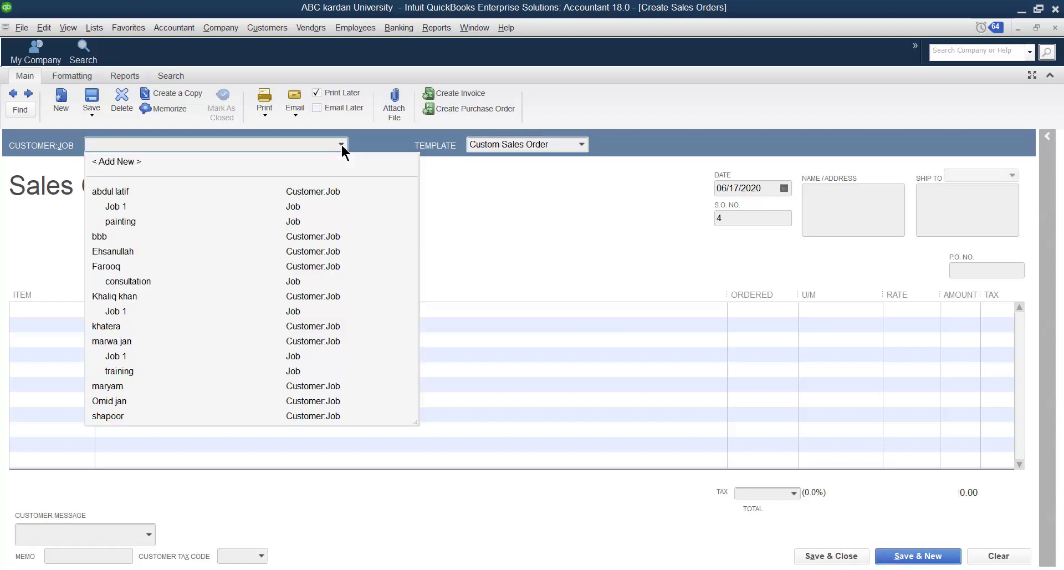
pyautogui.click(115, 192)
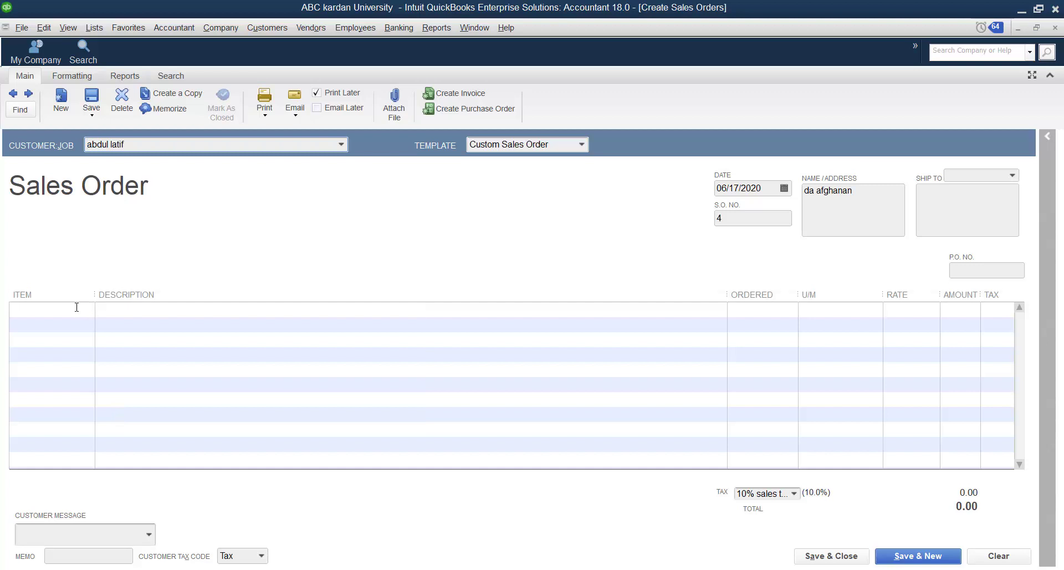
pyautogui.click(88, 311)
pyautogui.click(88, 310)
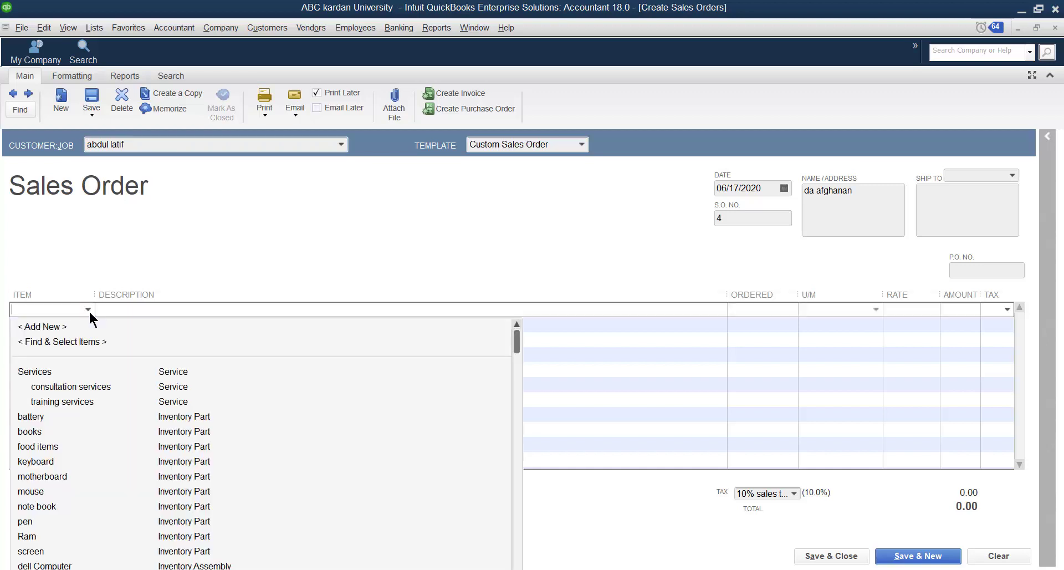
pyautogui.click(29, 431)
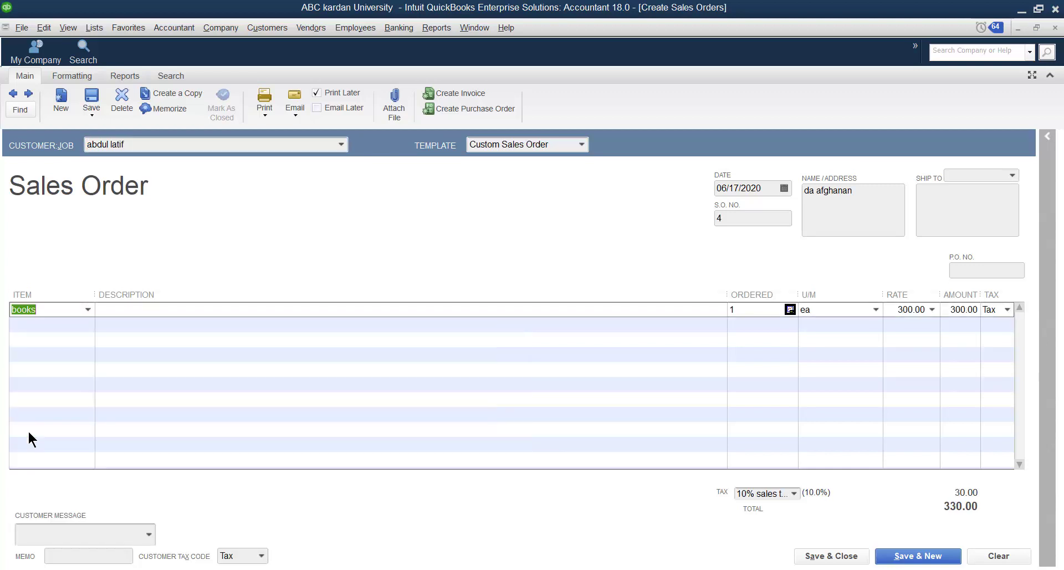
pyautogui.click(740, 309)
pyautogui.write('0')
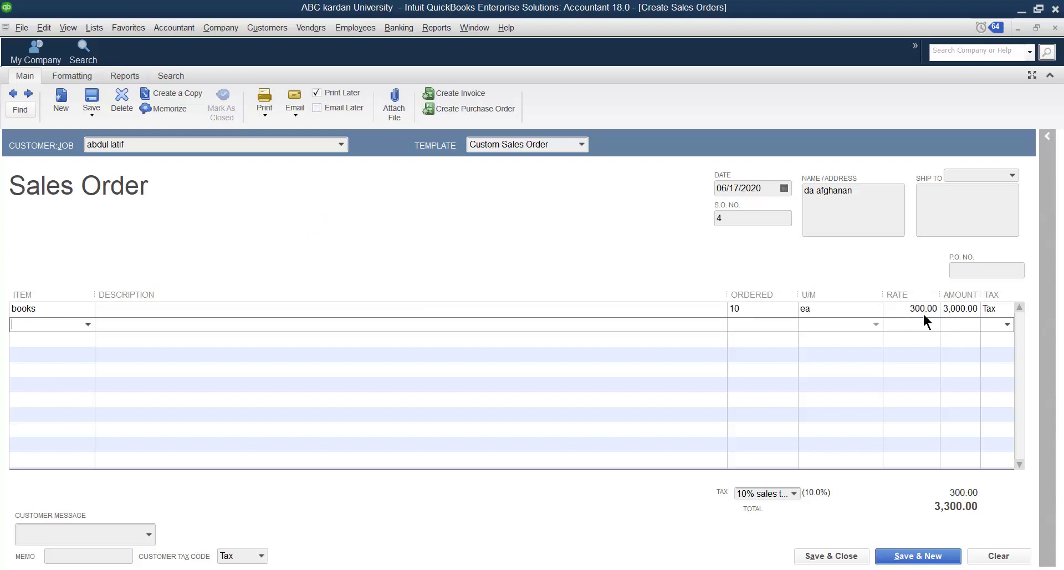
# Change the customer on the current sales order to bbb
pyautogui.click(344, 138)
pyautogui.click(340, 144)
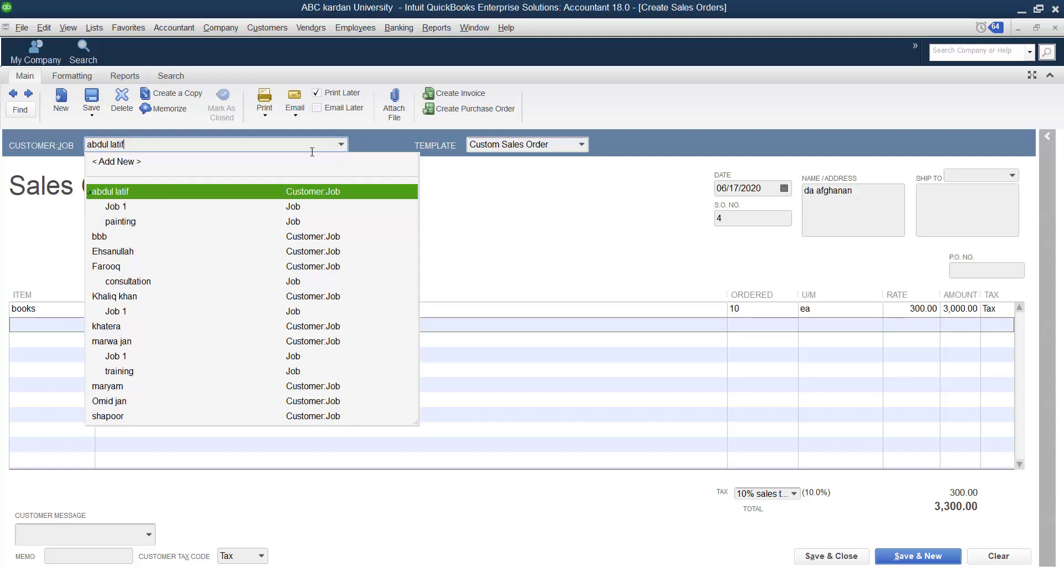
pyautogui.click(99, 236)
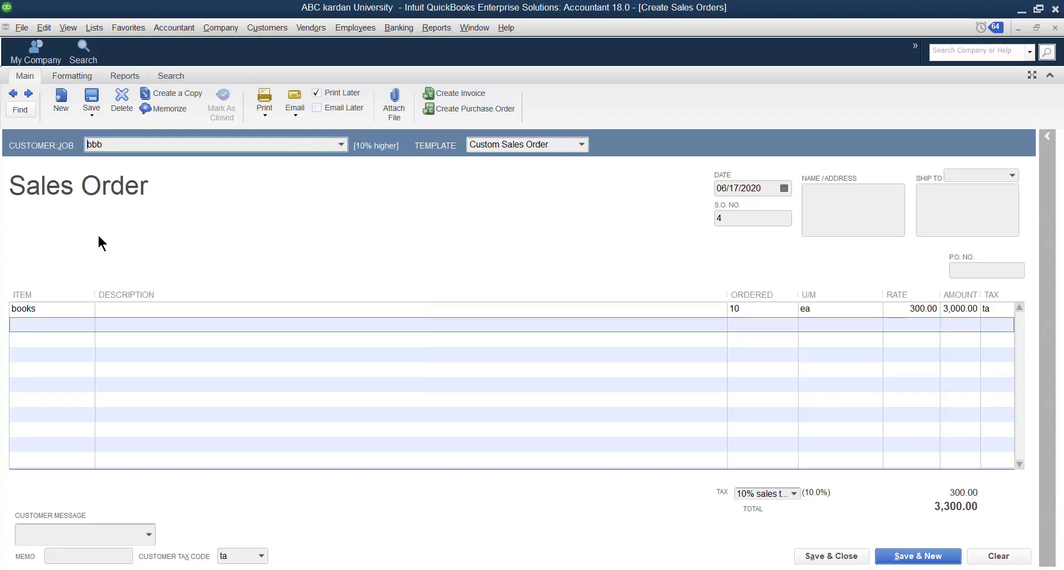
# Dismiss the Price Levels message with its future display turned off, and clear the current sales order
pyautogui.click(417, 247)
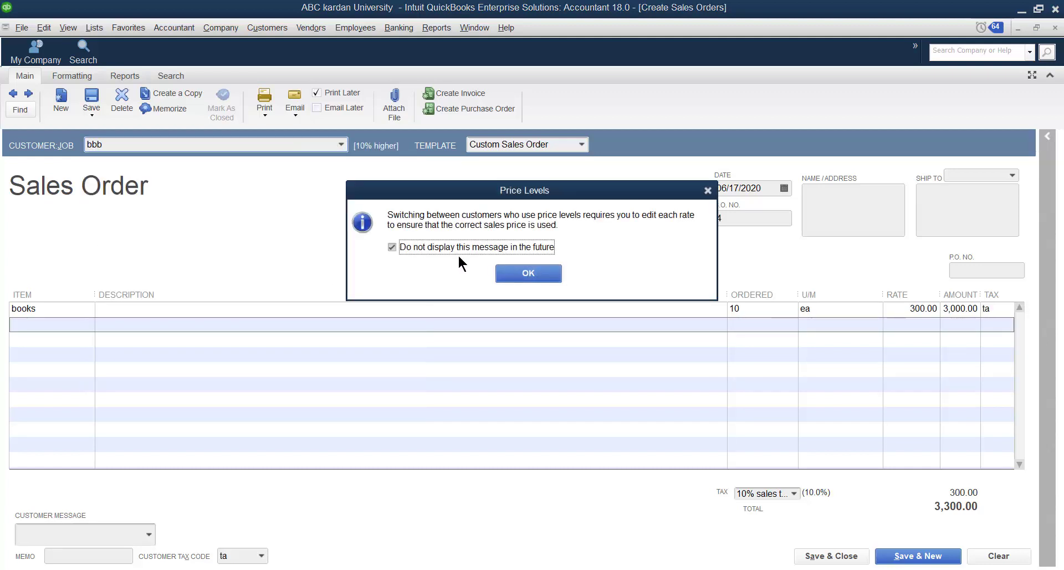
pyautogui.click(523, 275)
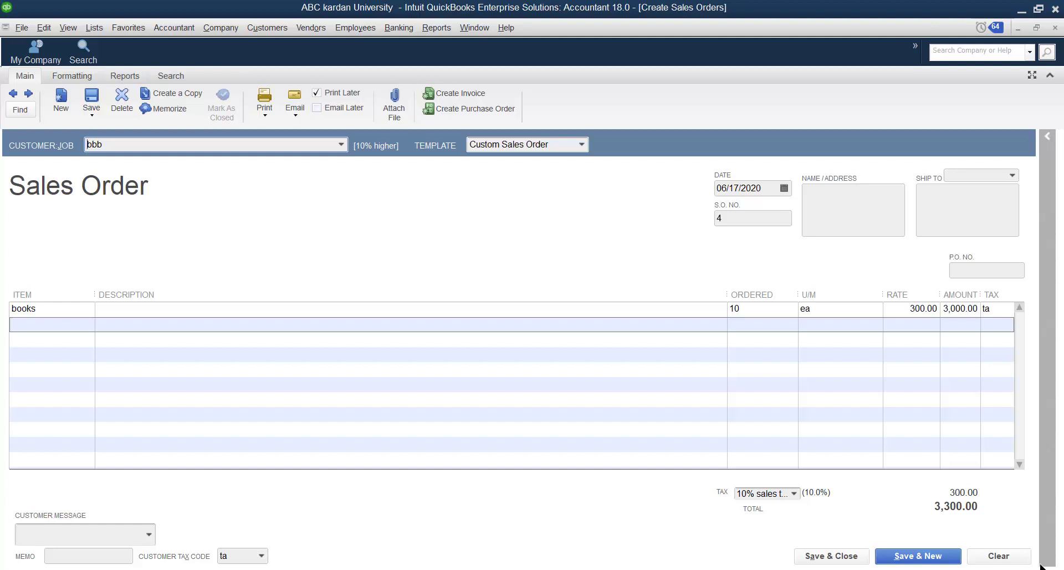
pyautogui.click(1004, 554)
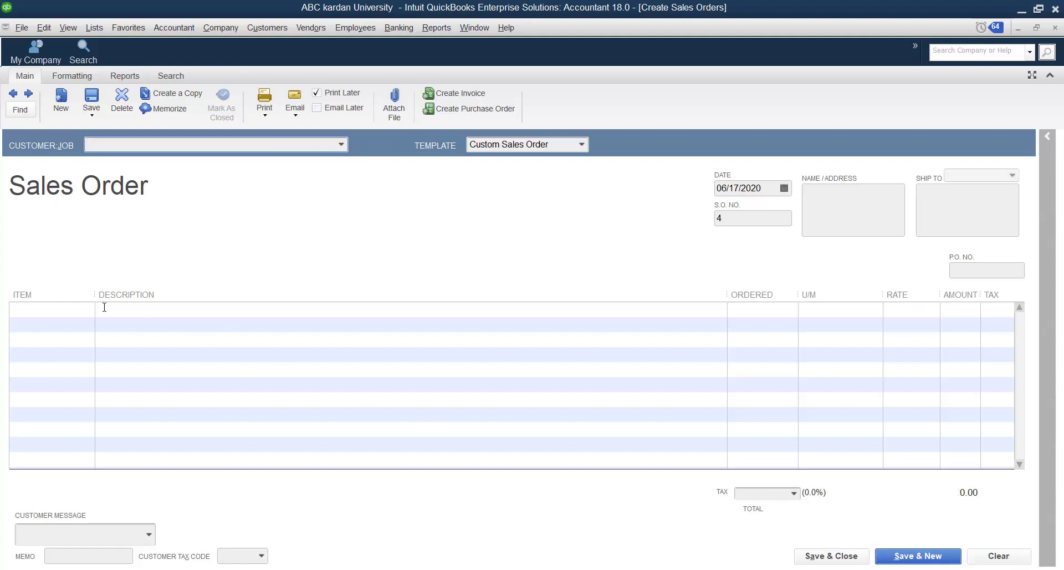
# Select customer bbb on the blank sales order and add the books item on the first line
pyautogui.click(338, 143)
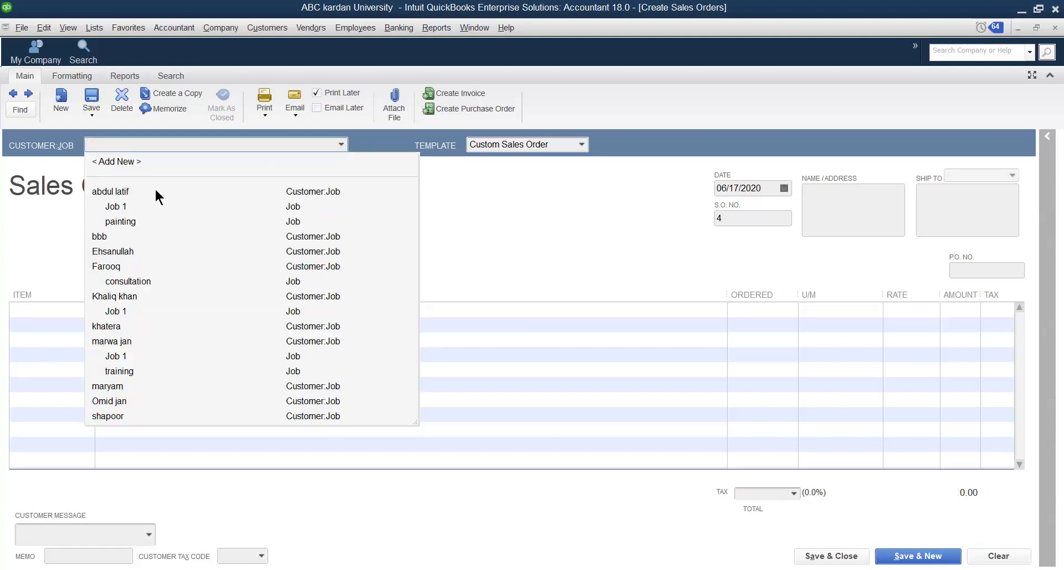
pyautogui.click(102, 237)
pyautogui.click(86, 309)
pyautogui.click(88, 310)
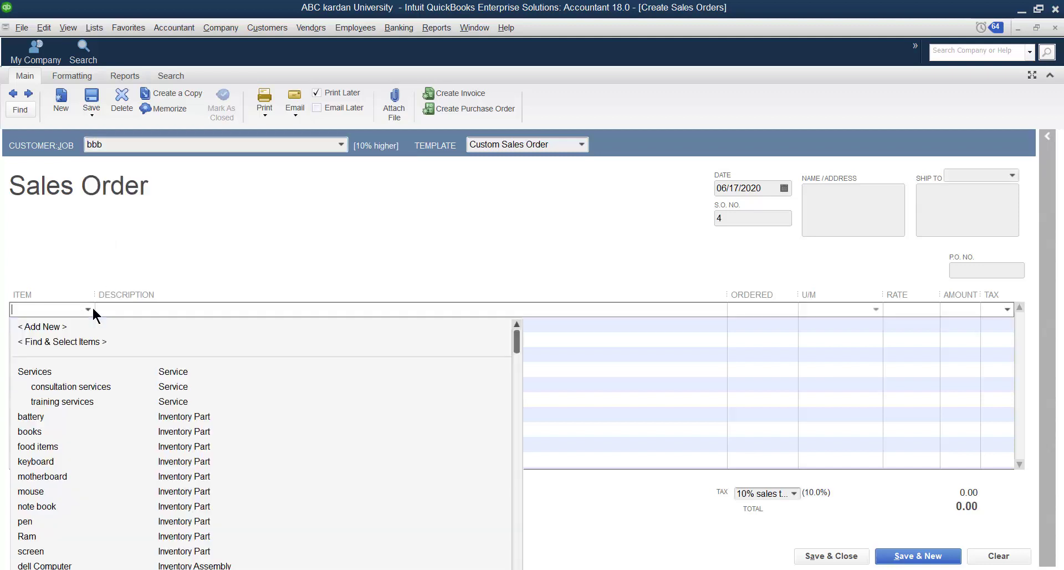
pyautogui.click(33, 430)
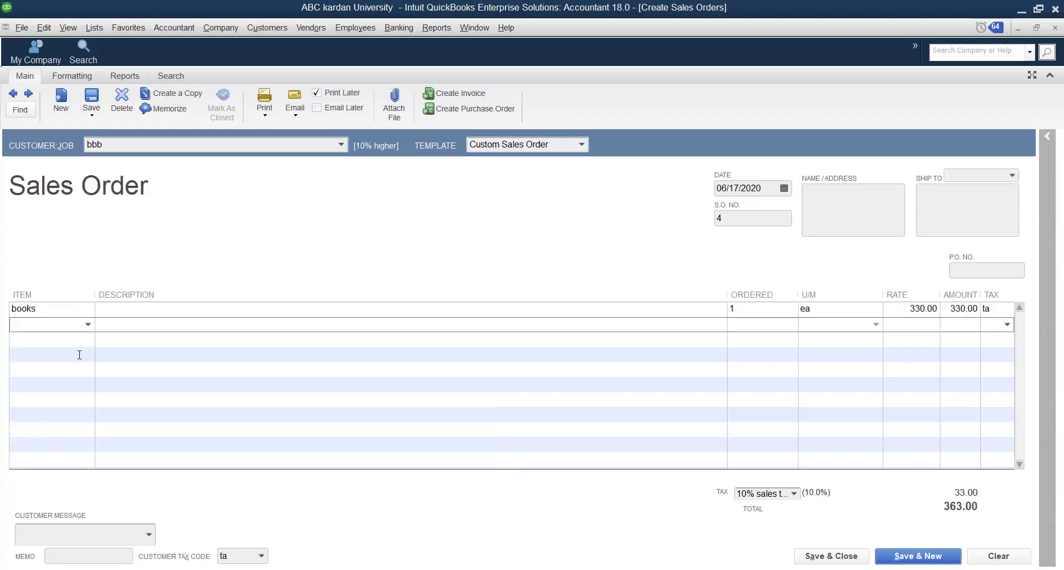